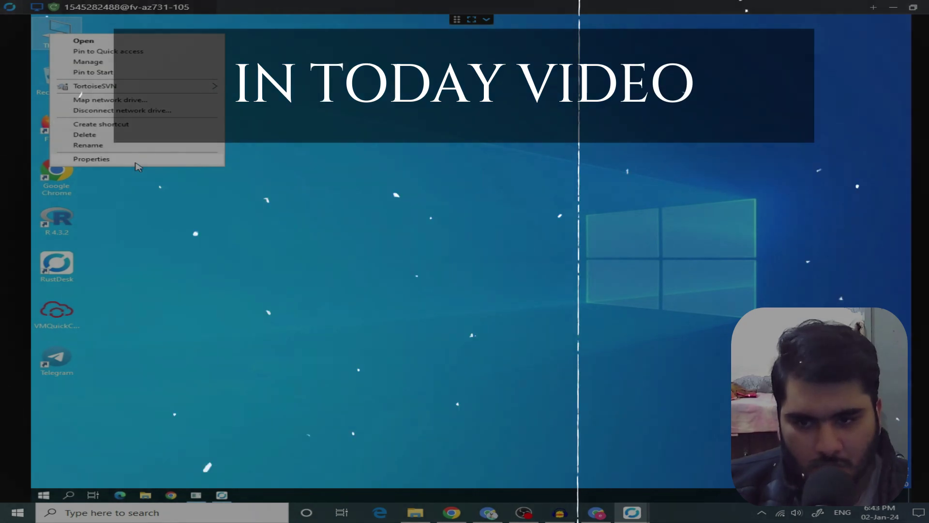
- Open the remote computer's system properties full screen and highlight the processor specification
left_click(140, 162)
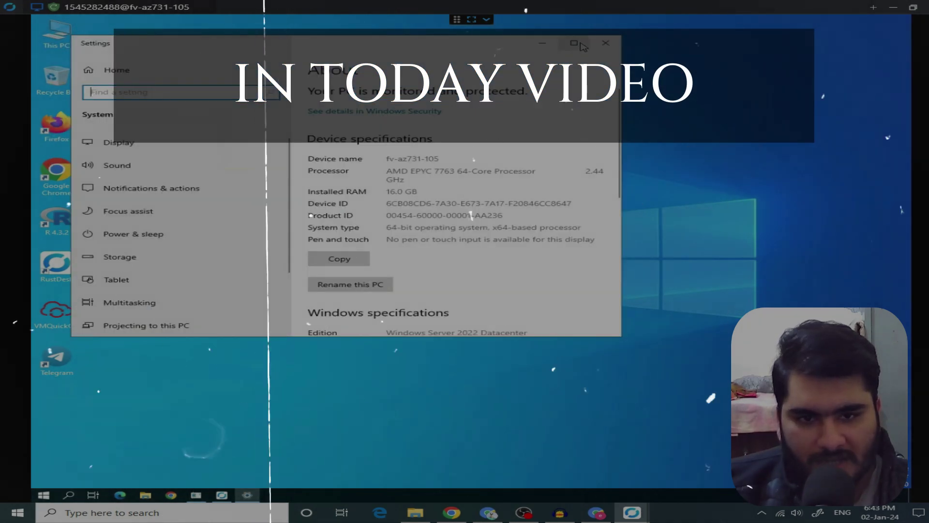
left_click(574, 43)
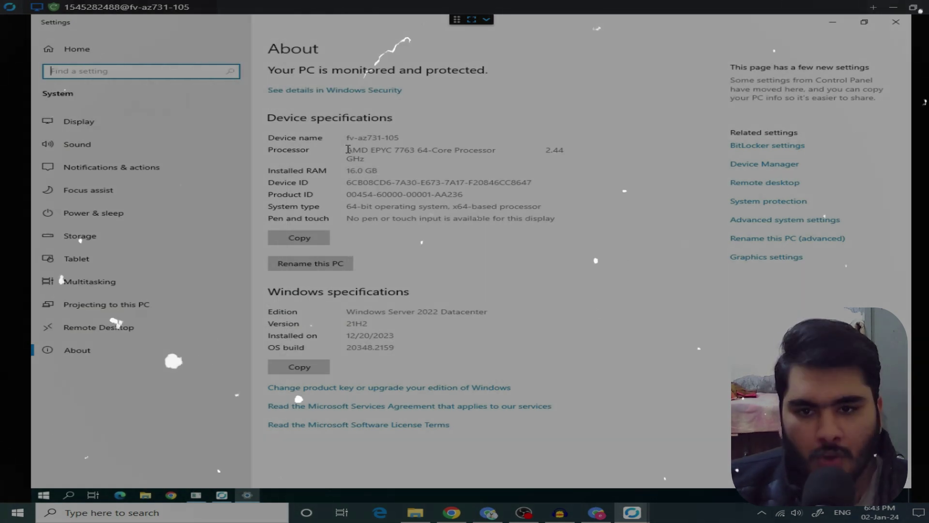
left_click_drag(347, 150, 620, 149)
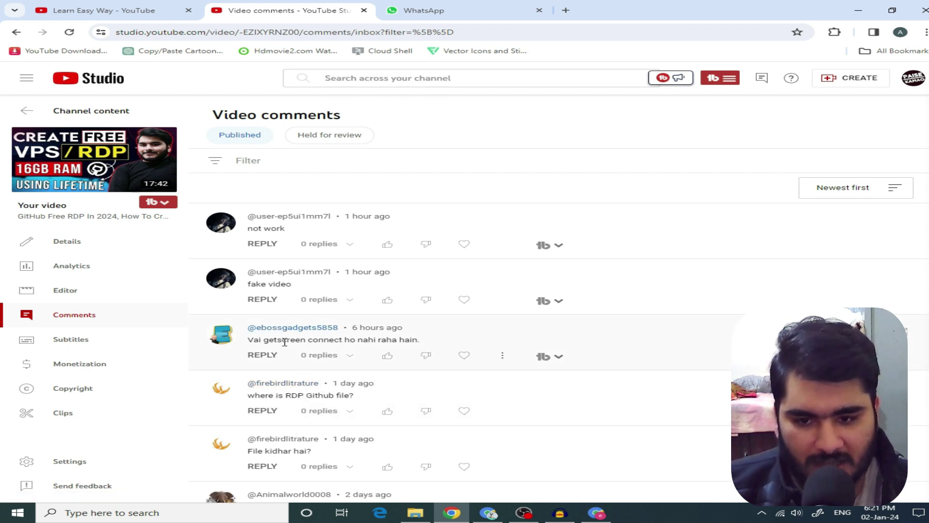
- Review the video's comments in YouTube Studio, highlighting the getscreen connection comment, and view the Learn Easy Way channel's videos
left_click_drag(282, 340, 323, 339)
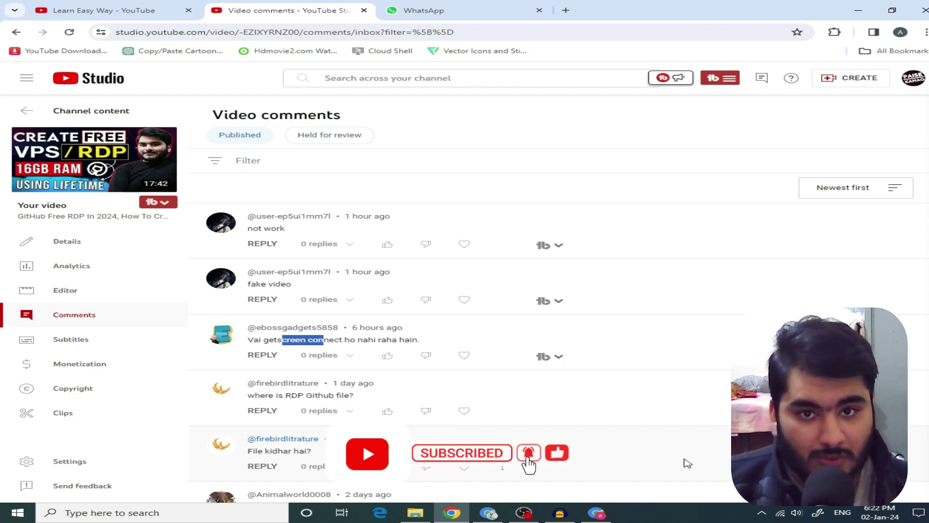
left_click(708, 478)
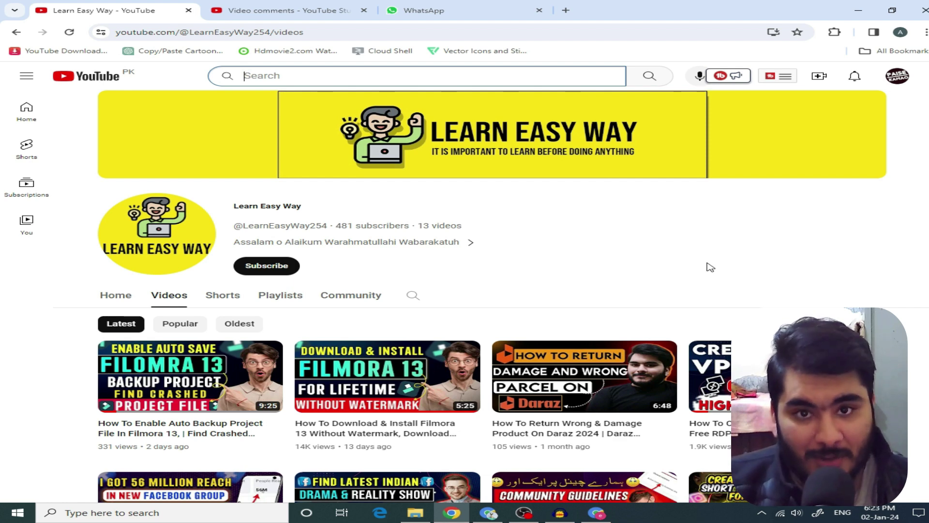
left_click(291, 10)
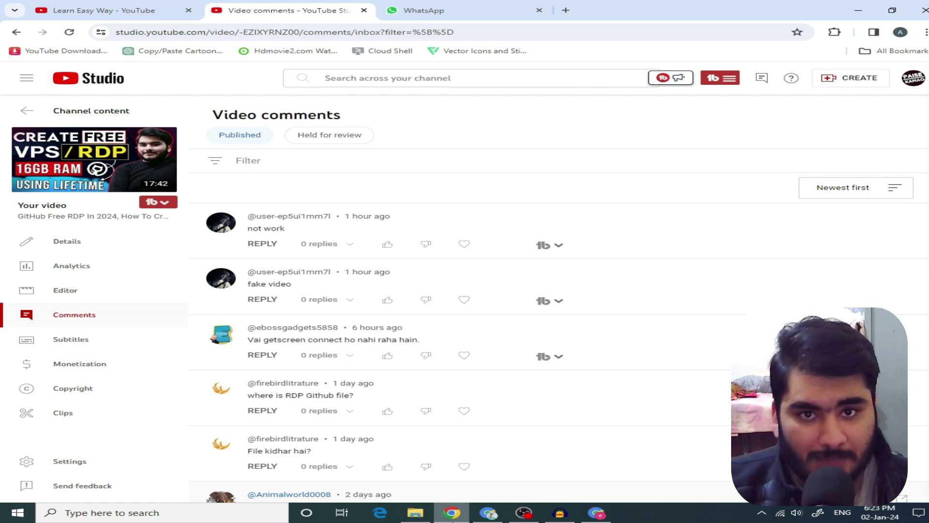
- Switch to the other browser and view the Learn Easy Way Facebook page, highlighting the page name
left_click(493, 513)
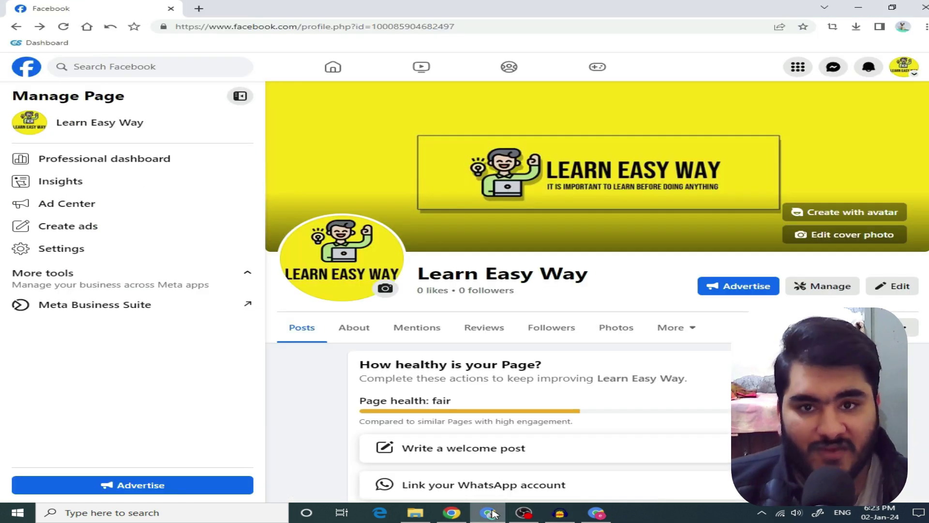
left_click_drag(598, 290, 441, 265)
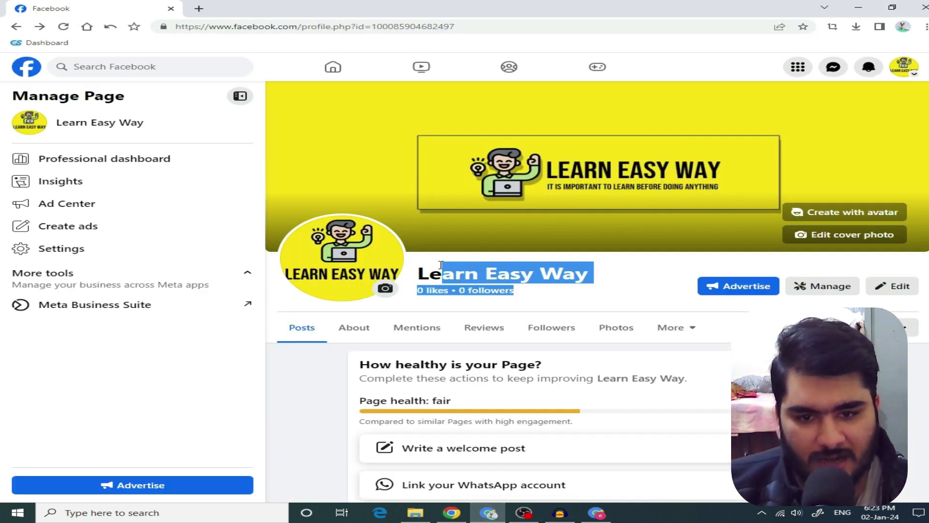
left_click(602, 282)
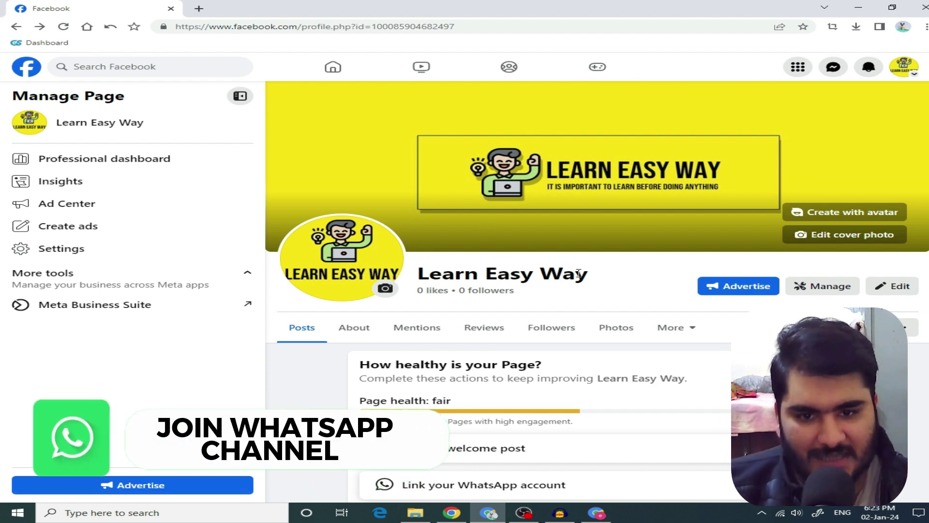
scroll(596, 218, "down", 2)
scroll(597, 218, "up", 2)
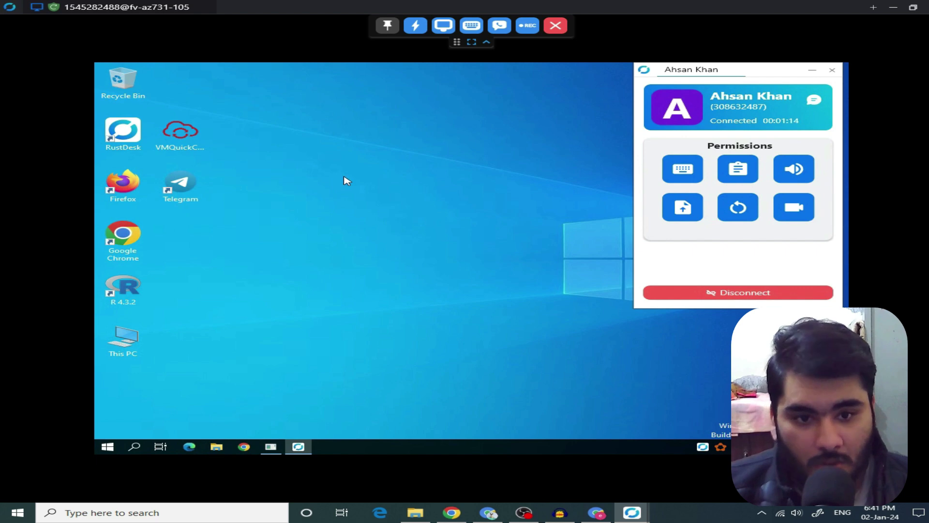
- Minimize the connection permissions window on the remote desktop and set the session display to Scale adaptive
left_click(813, 74)
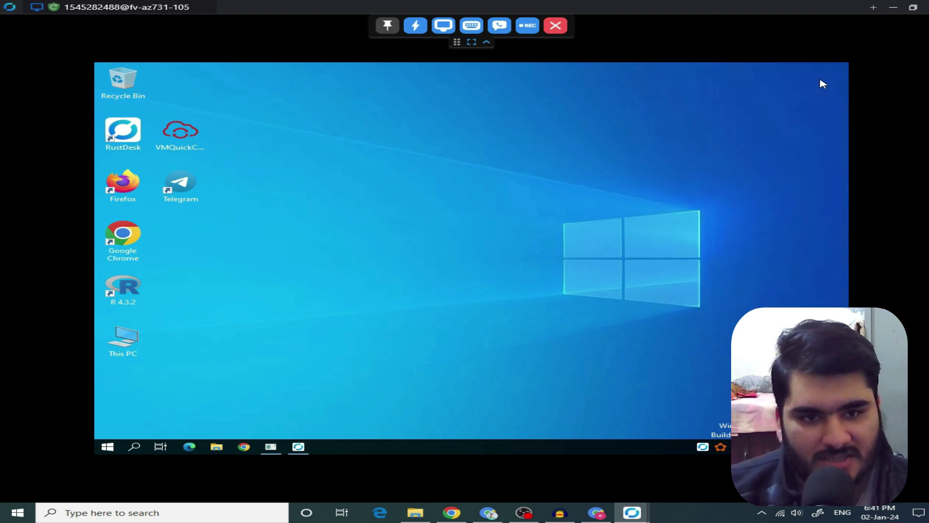
left_click(443, 28)
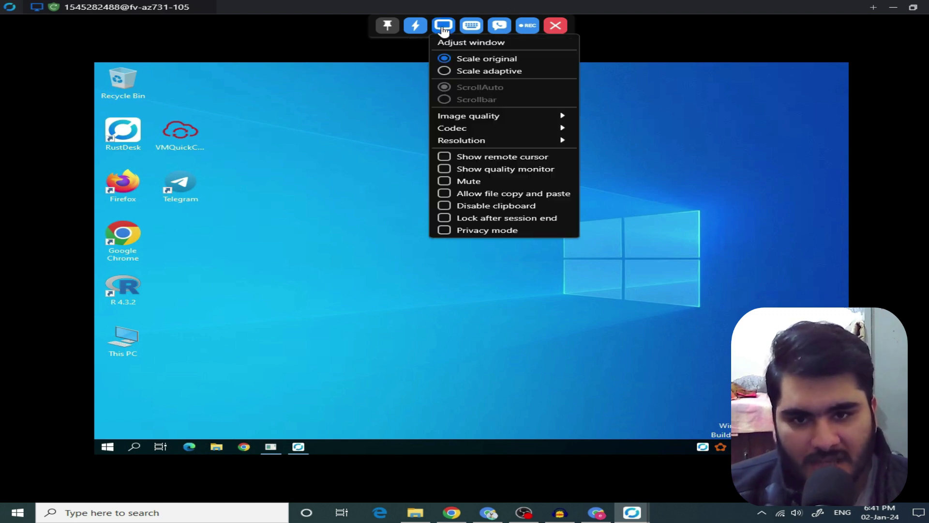
left_click(474, 73)
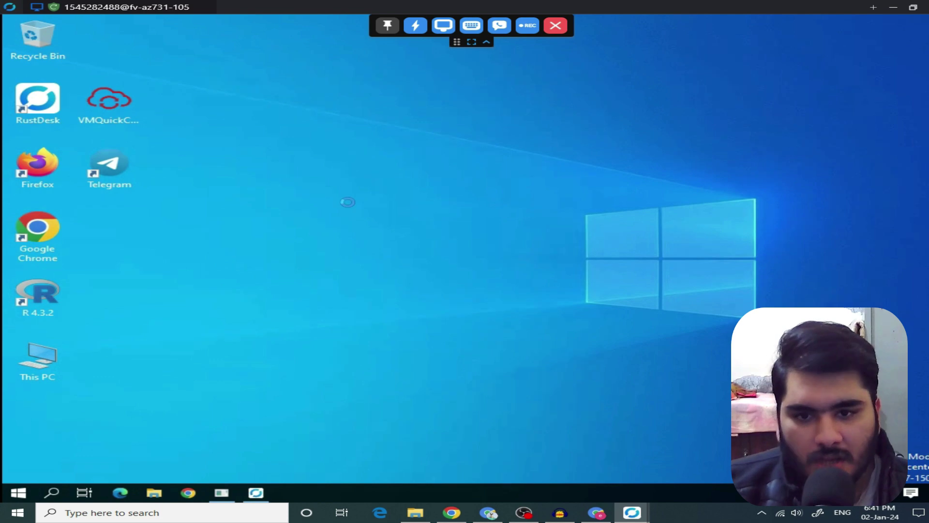
- Set the remote desktop's display resolution to 1280 × 1024, keep the change and close the display settings
right_click(412, 139)
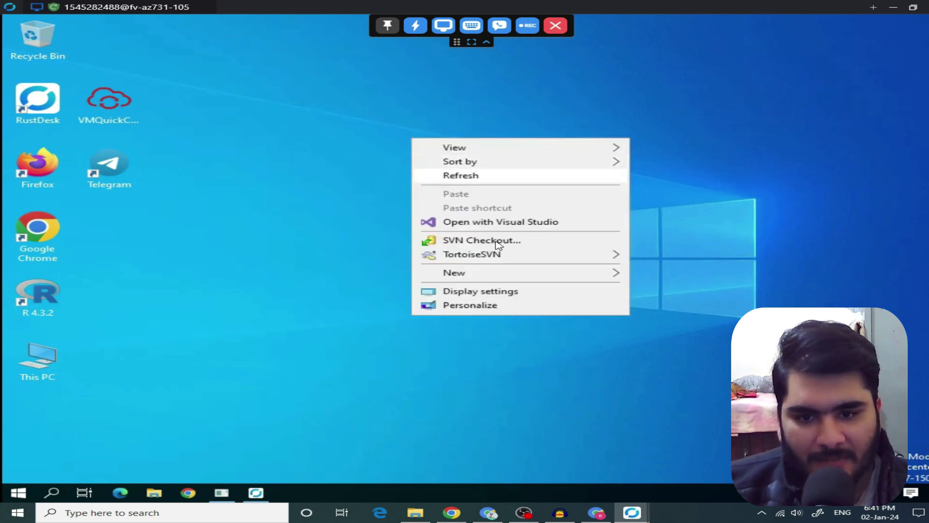
left_click(540, 294)
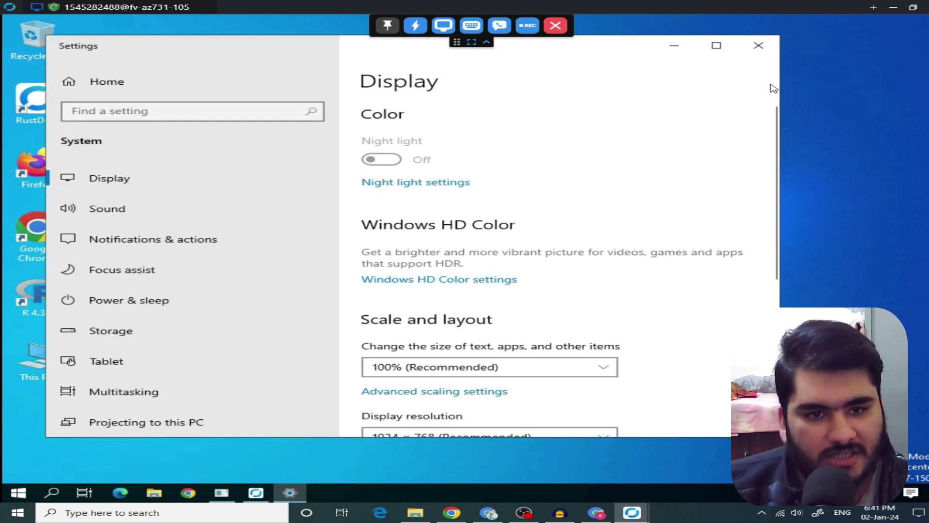
left_click_drag(773, 120, 772, 227)
scroll(513, 337, "down", 2)
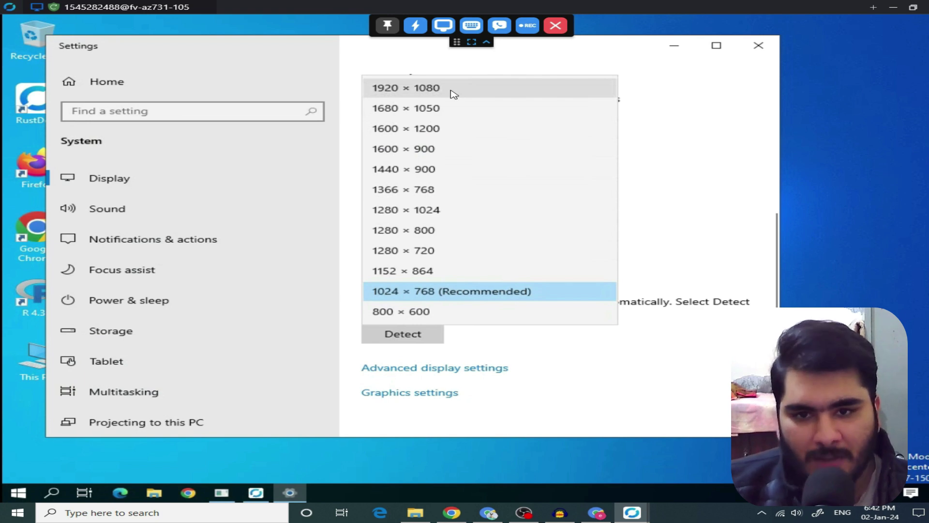
left_click(444, 213)
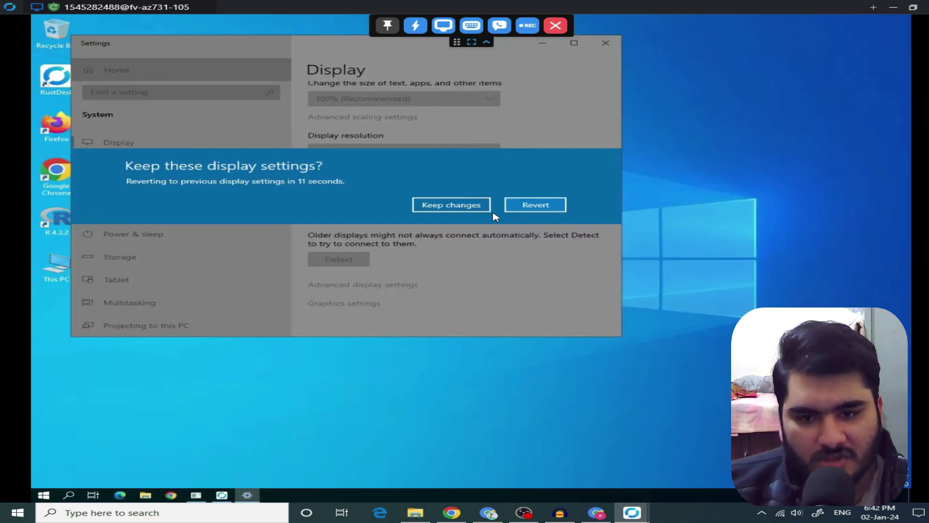
left_click(449, 207)
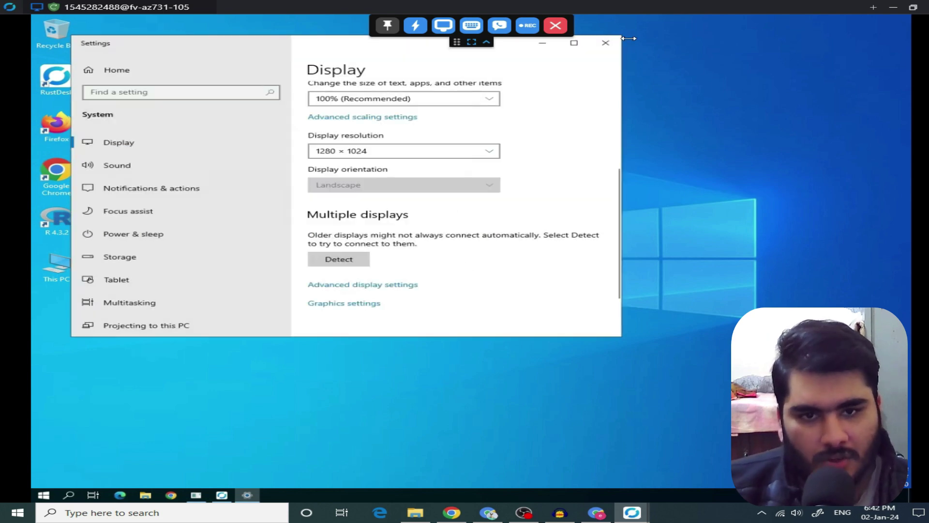
left_click(605, 42)
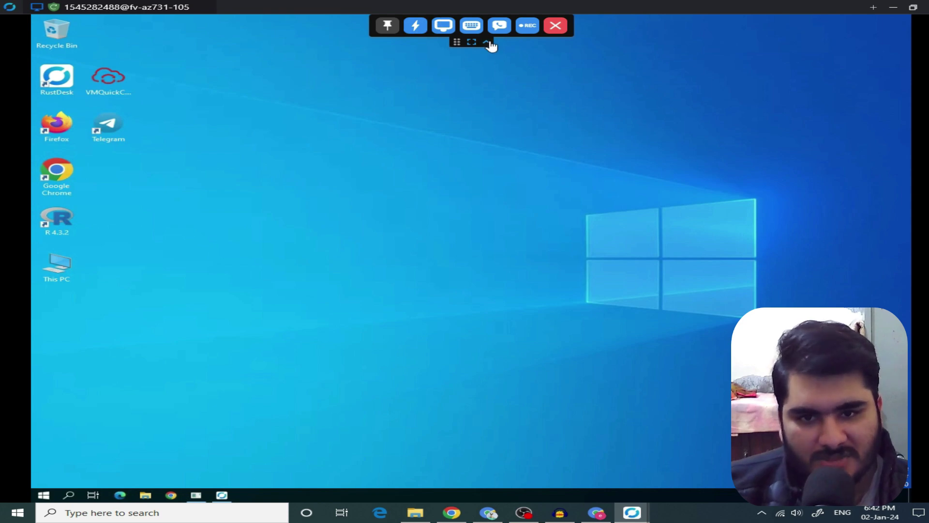
- Collapse the remote session toolbar and rearrange the remote desktop icons so This PC comes first
left_click(488, 42)
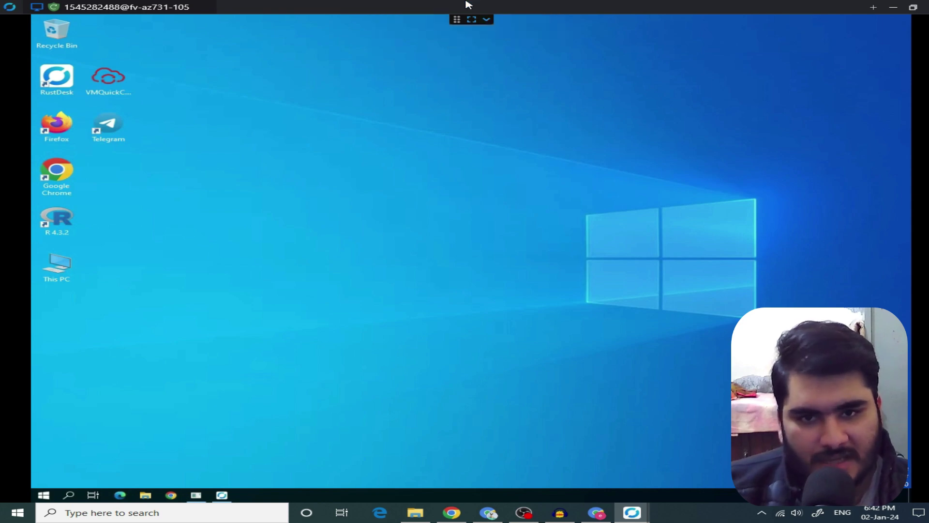
left_click(487, 22)
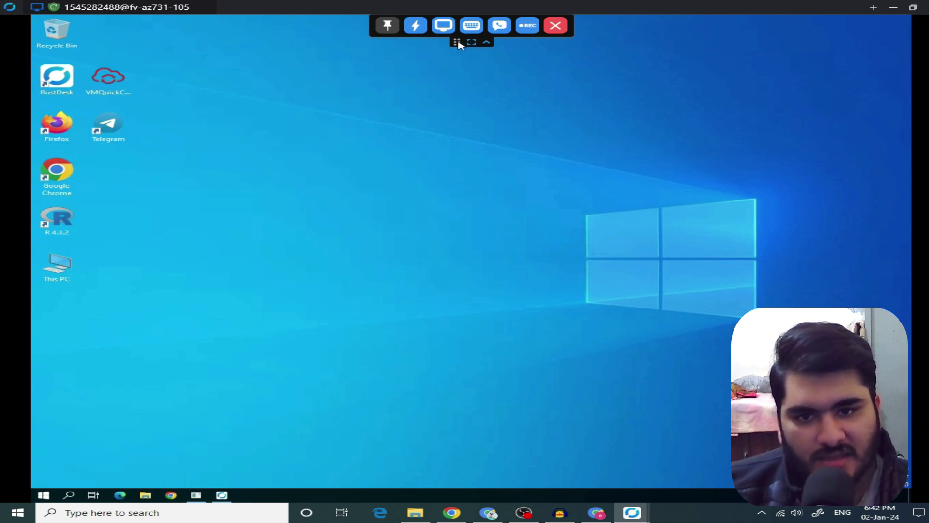
left_click(488, 44)
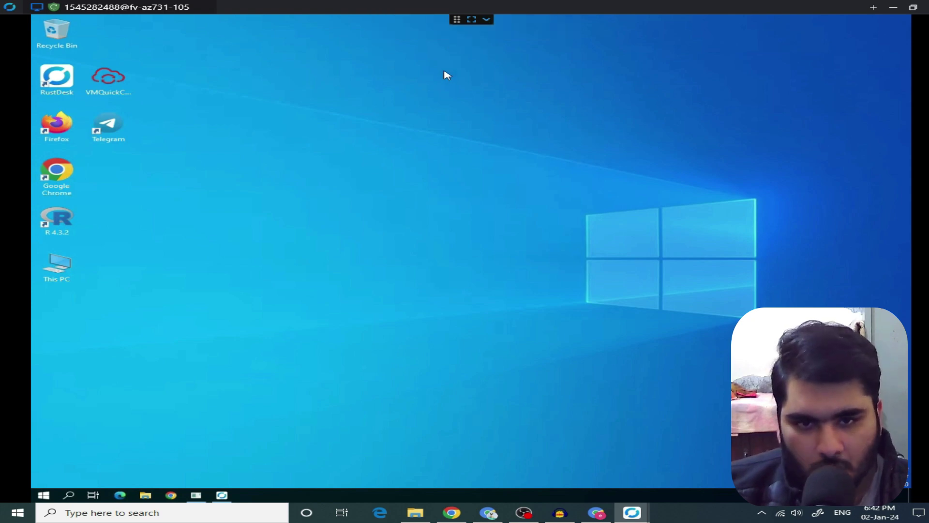
right_click(275, 67)
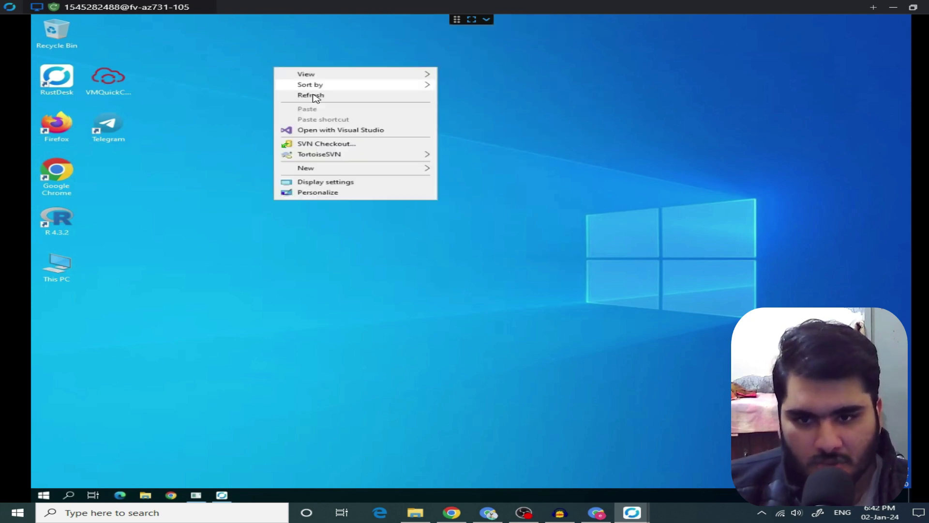
left_click(312, 95)
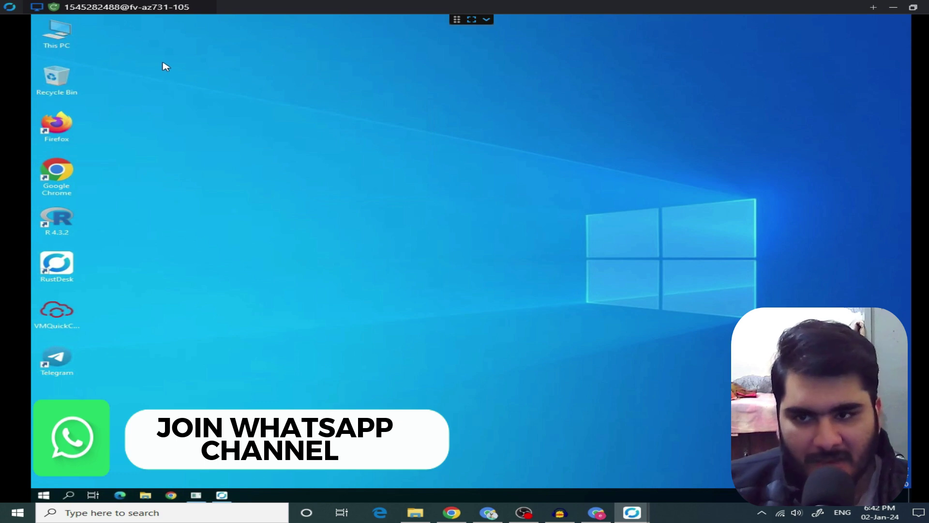
- Examine the remote computer's device specifications in a maximized window, highlight the processor entry and close the window
right_click(52, 38)
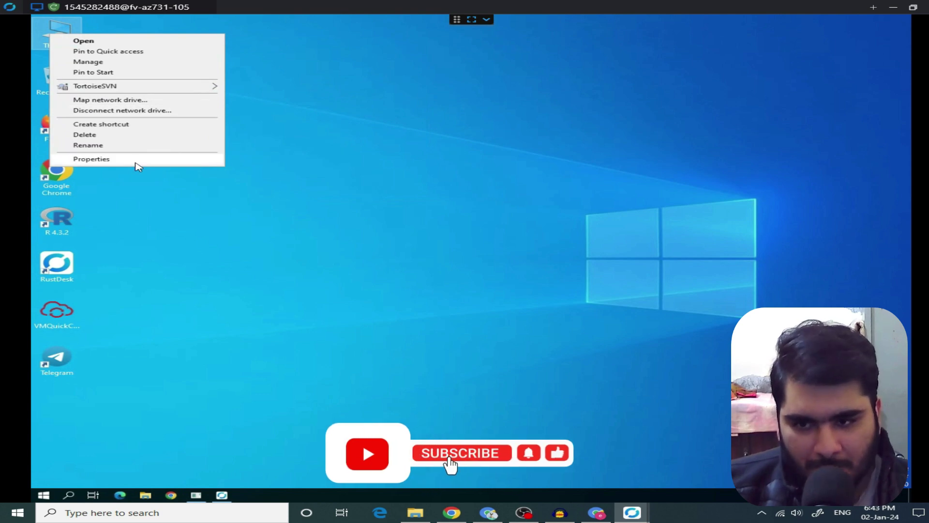
left_click(137, 164)
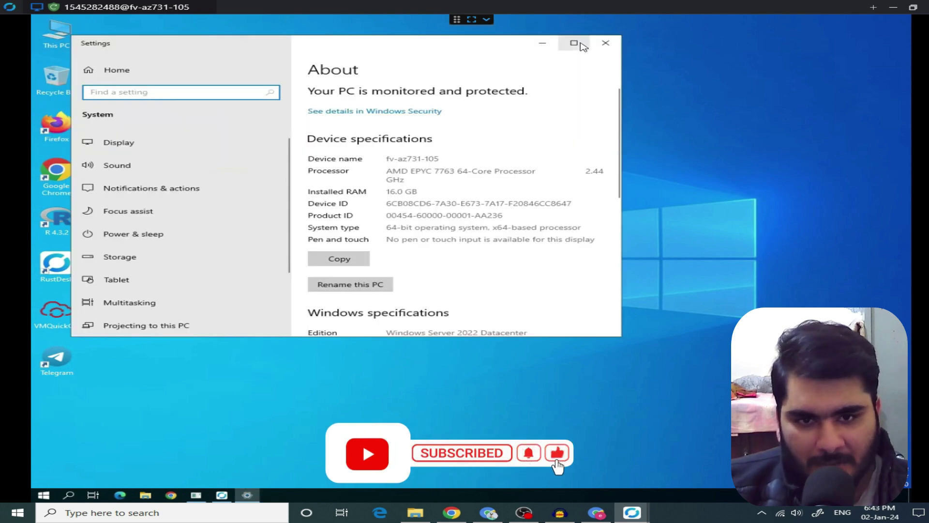
left_click(581, 43)
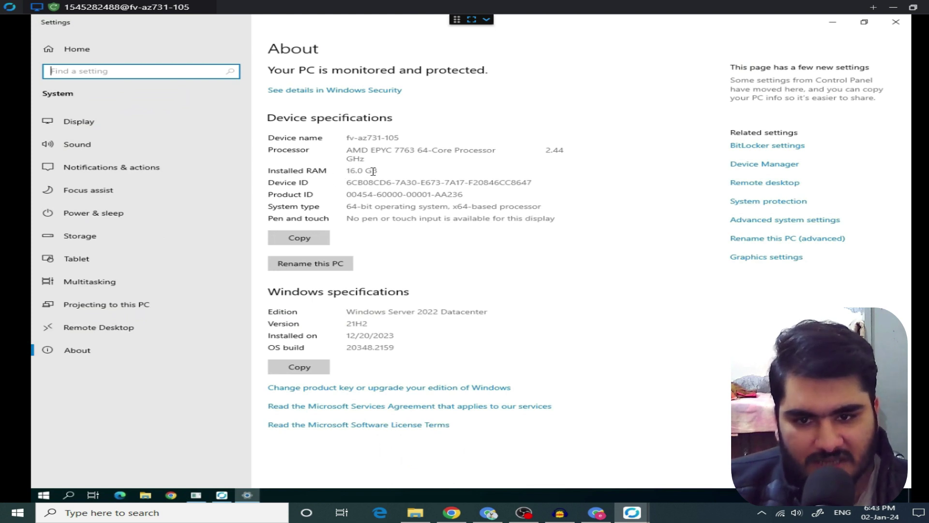
left_click_drag(346, 149, 623, 151)
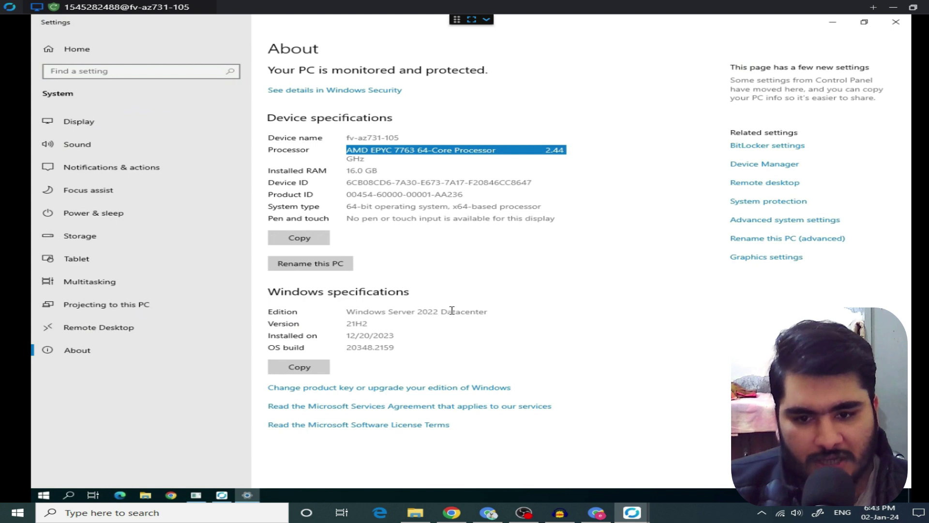
left_click(896, 21)
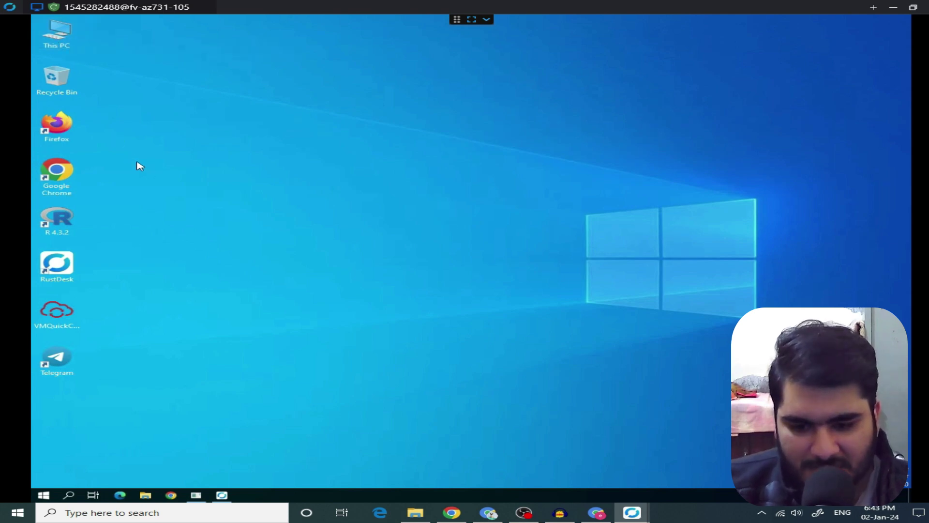
- Check the storage space of the remote computer's drives in This PC, then close the window
double_click(56, 31)
left_click(701, 110)
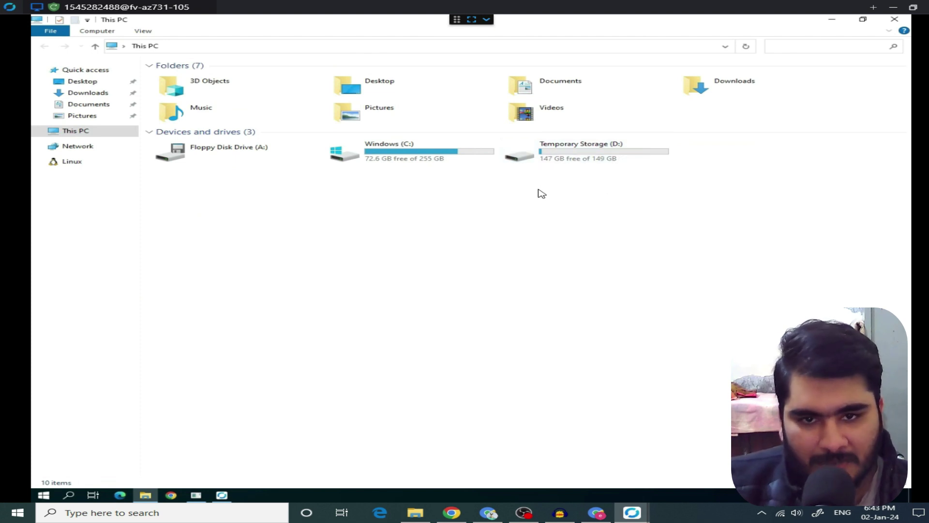
left_click(894, 18)
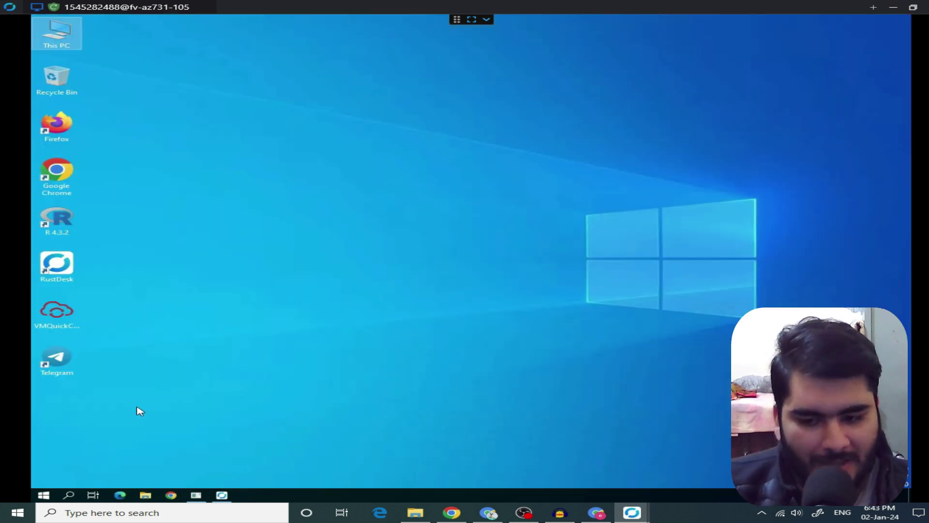
- Launch Microsoft Edge on the remote desktop and accept its first-run prompts, starting without personal data
left_click(120, 494)
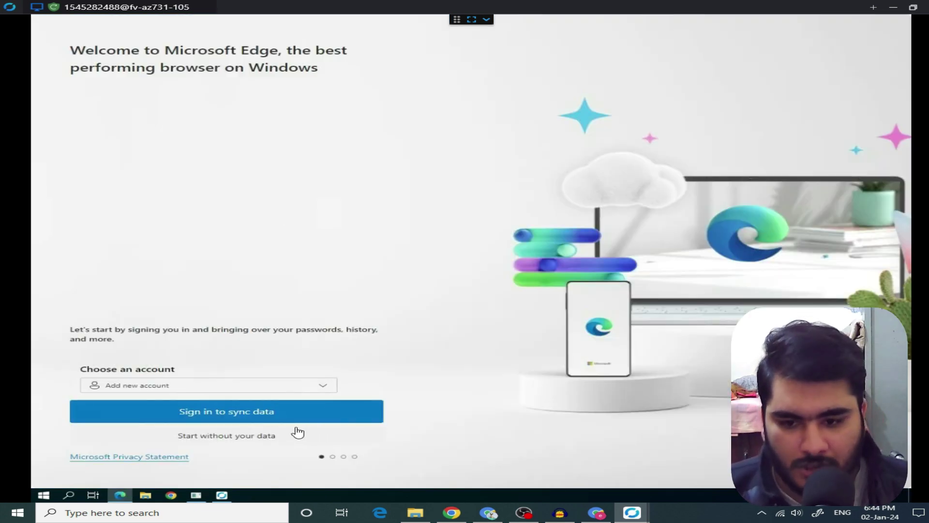
left_click(229, 446)
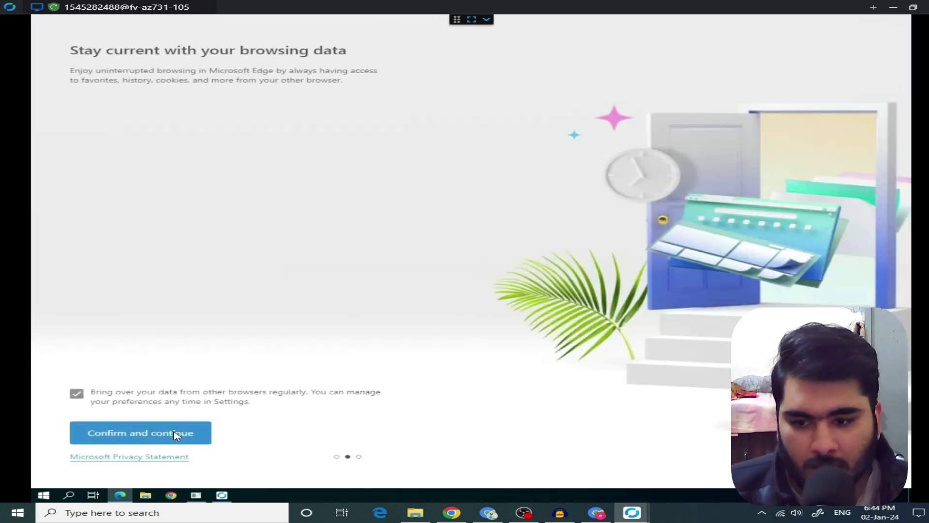
left_click(189, 433)
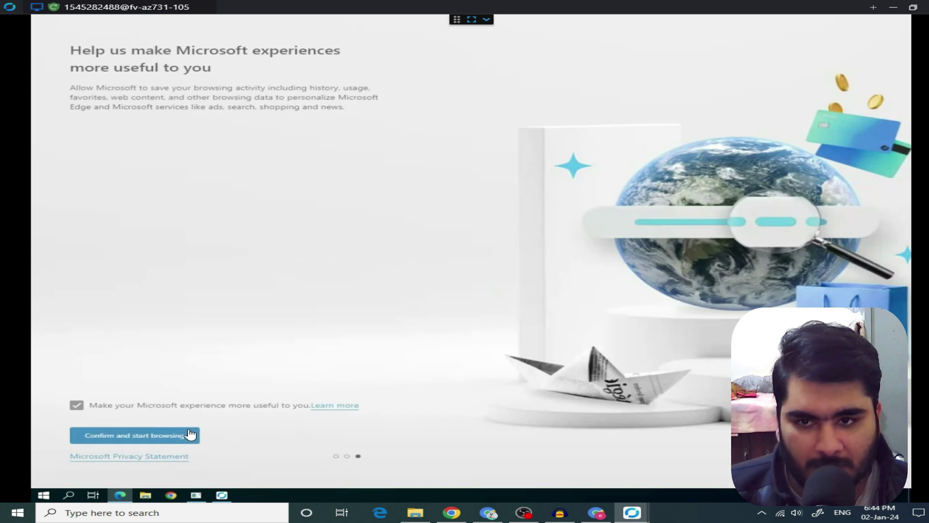
left_click(191, 442)
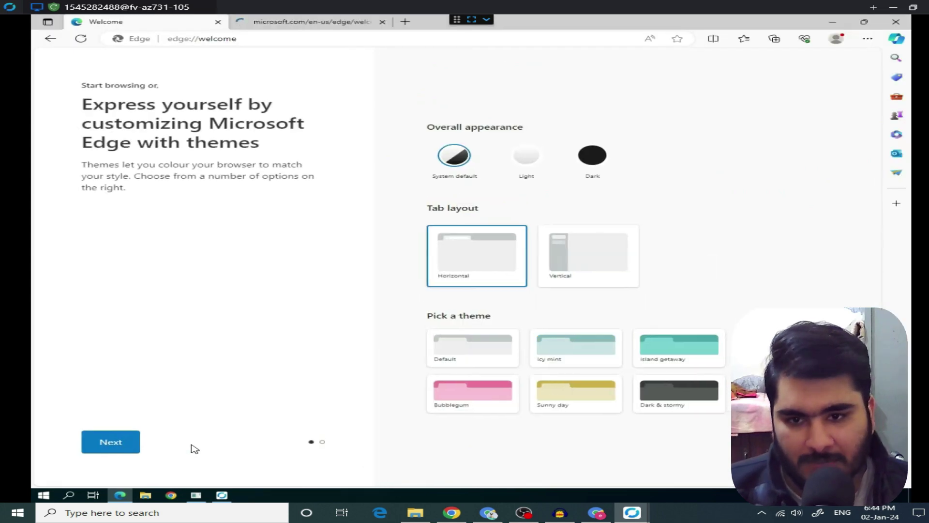
- Open a new Edge tab, close the two welcome tabs and load the Google homepage
left_click(412, 20)
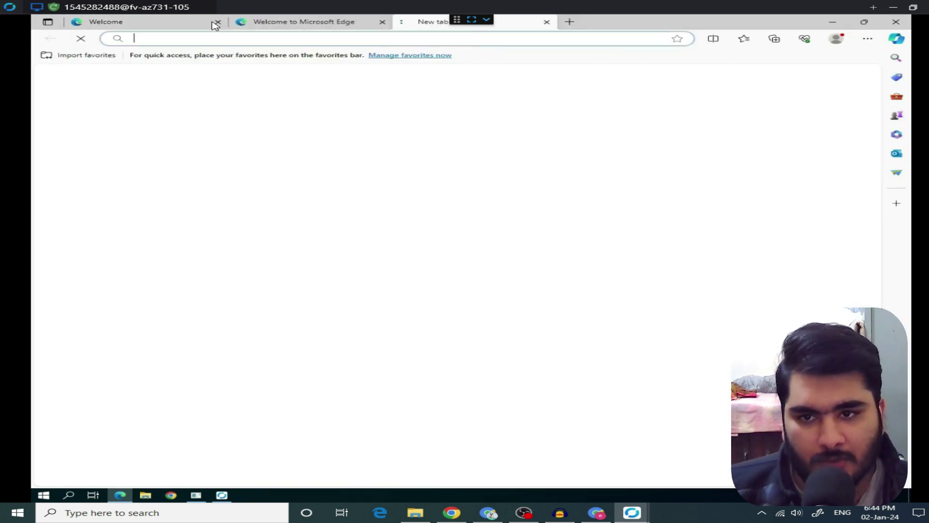
left_click(218, 22)
left_click(219, 22)
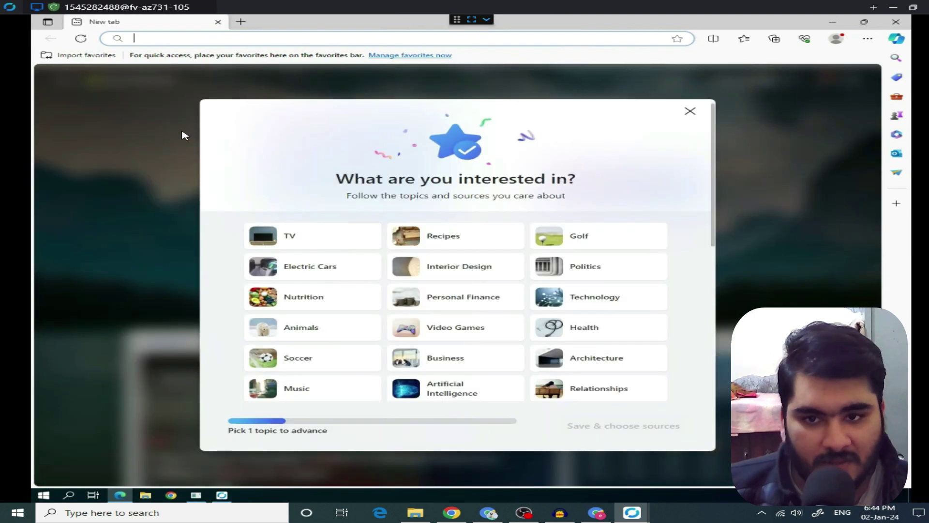
type("g")
key("Return")
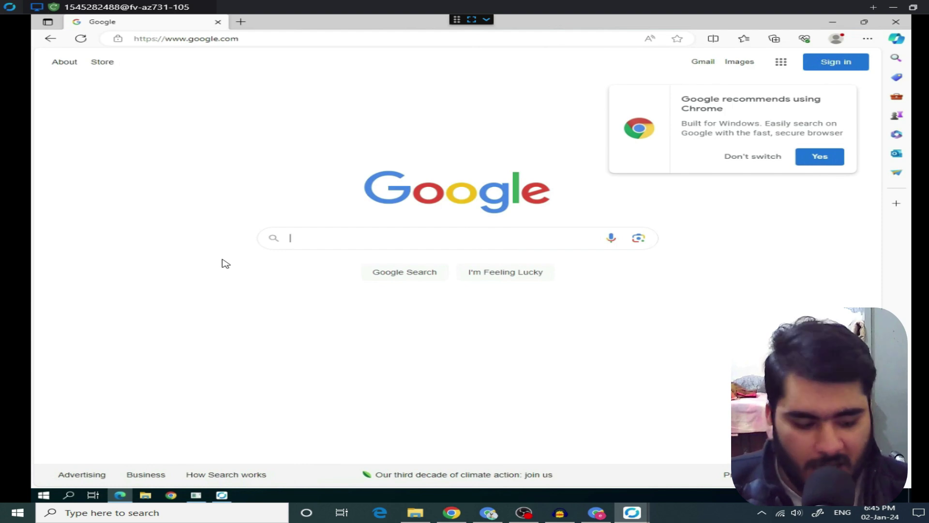
- Search Google for "my ip address location" and check the remote computer's IP address and location on whatismyipaddress.com
type("my")
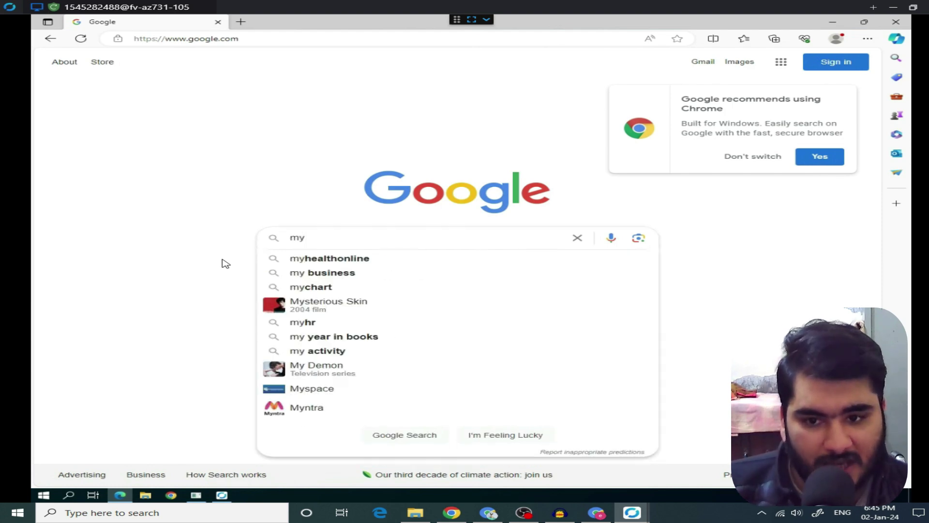
type(" ip address")
key("Down")
key("Down")
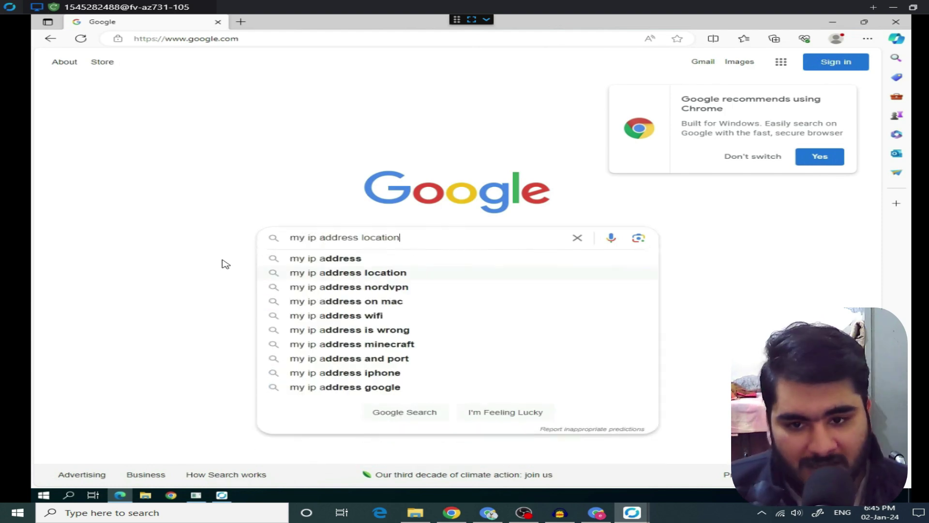
key("Return")
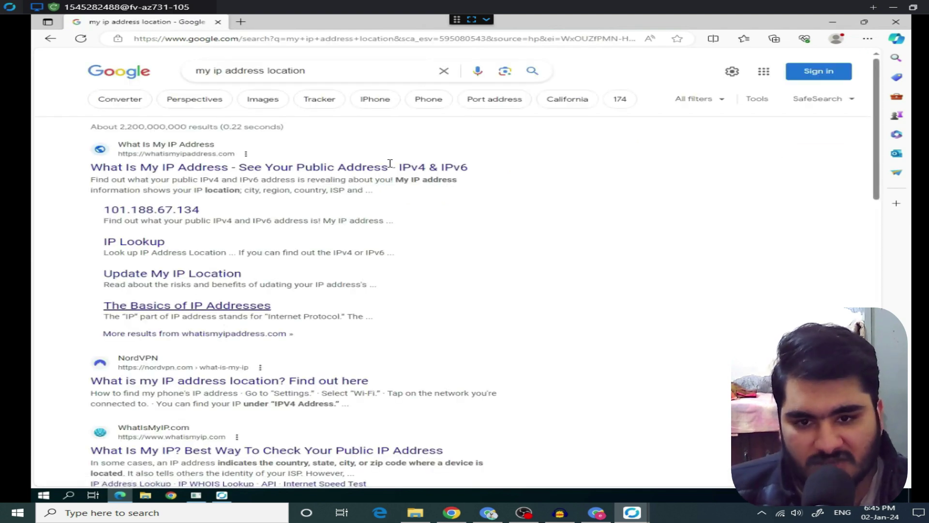
left_click(405, 173)
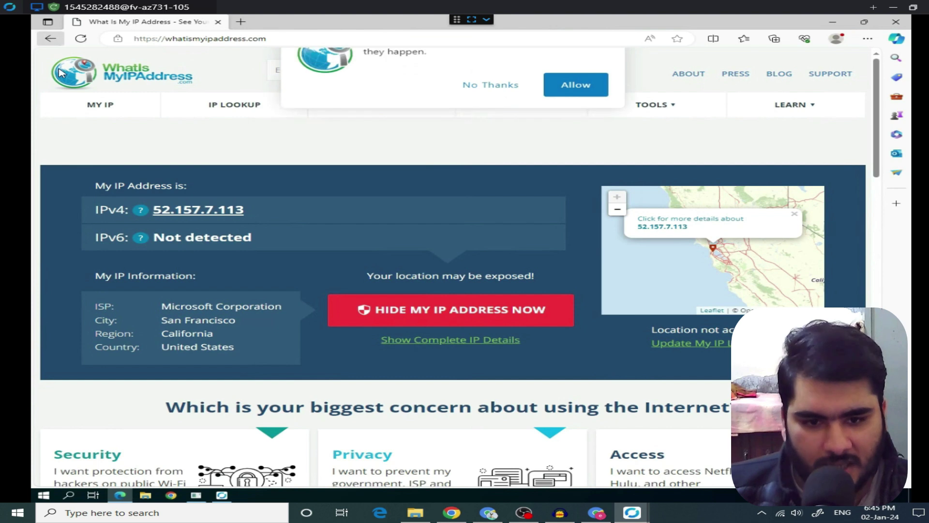
- Return to the Google results and clear the search query
left_click(50, 39)
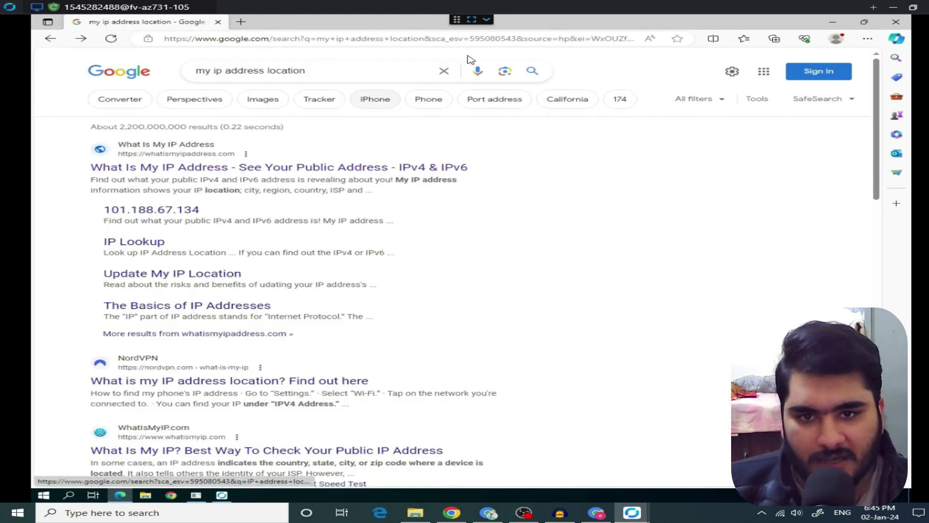
left_click(443, 72)
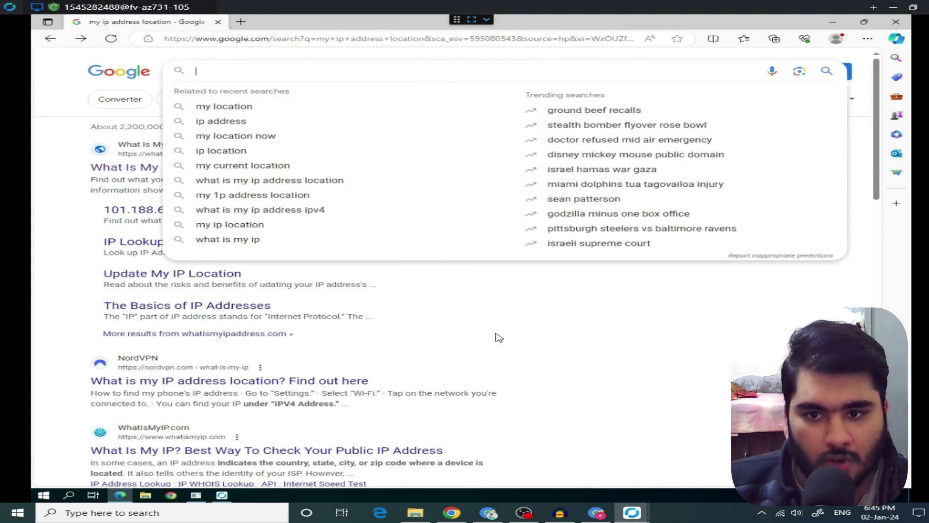